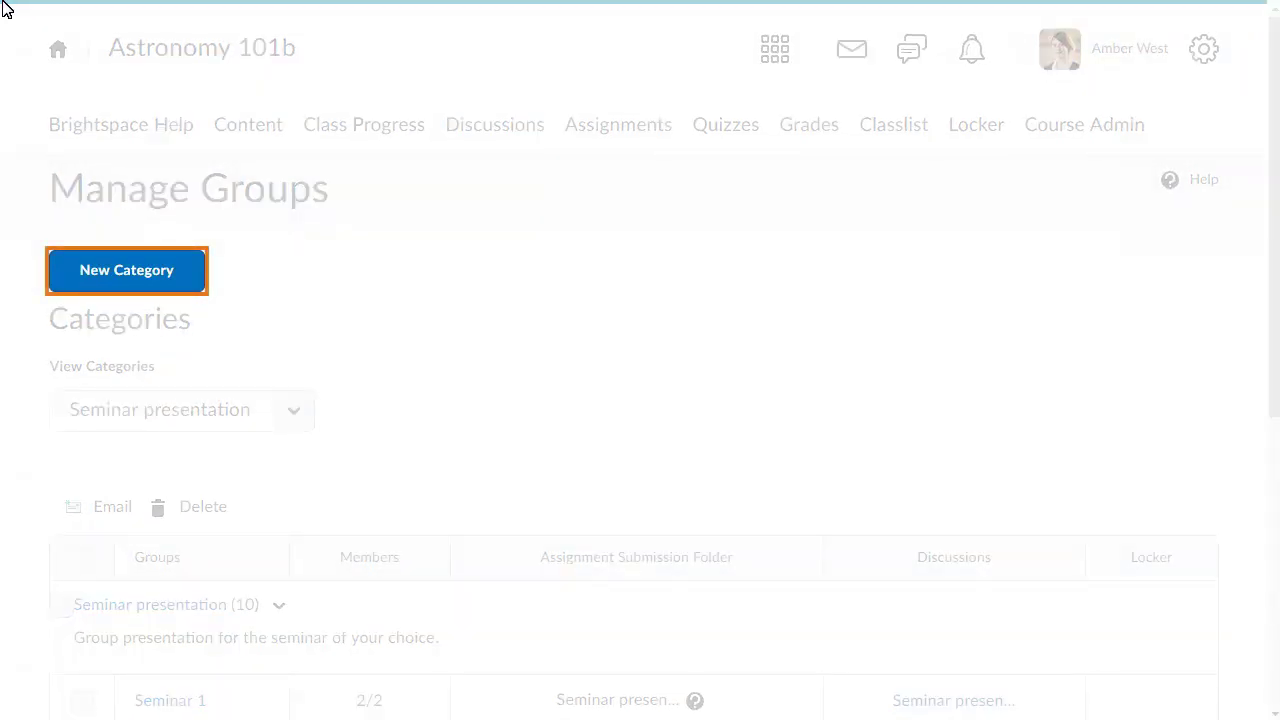
- Start a new group category named 'Course journal' with a private-journaling description
left_click(86, 268)
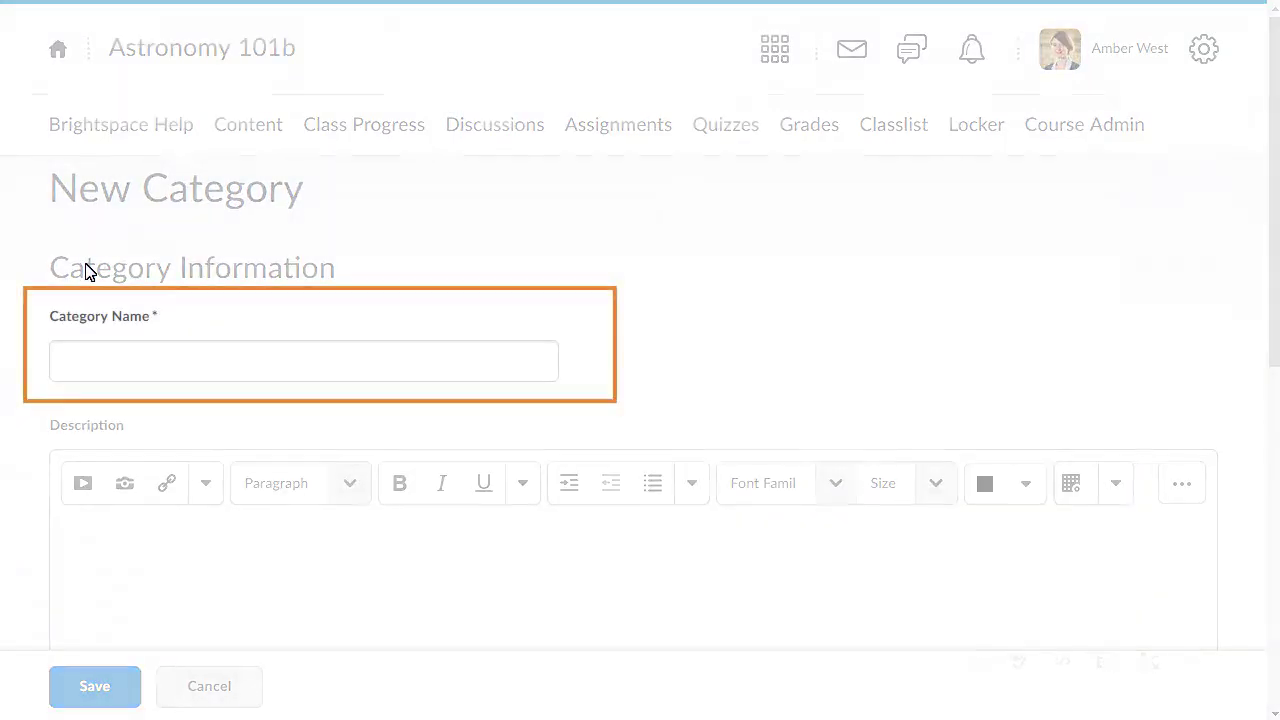
left_click(66, 362)
type("Course journal")
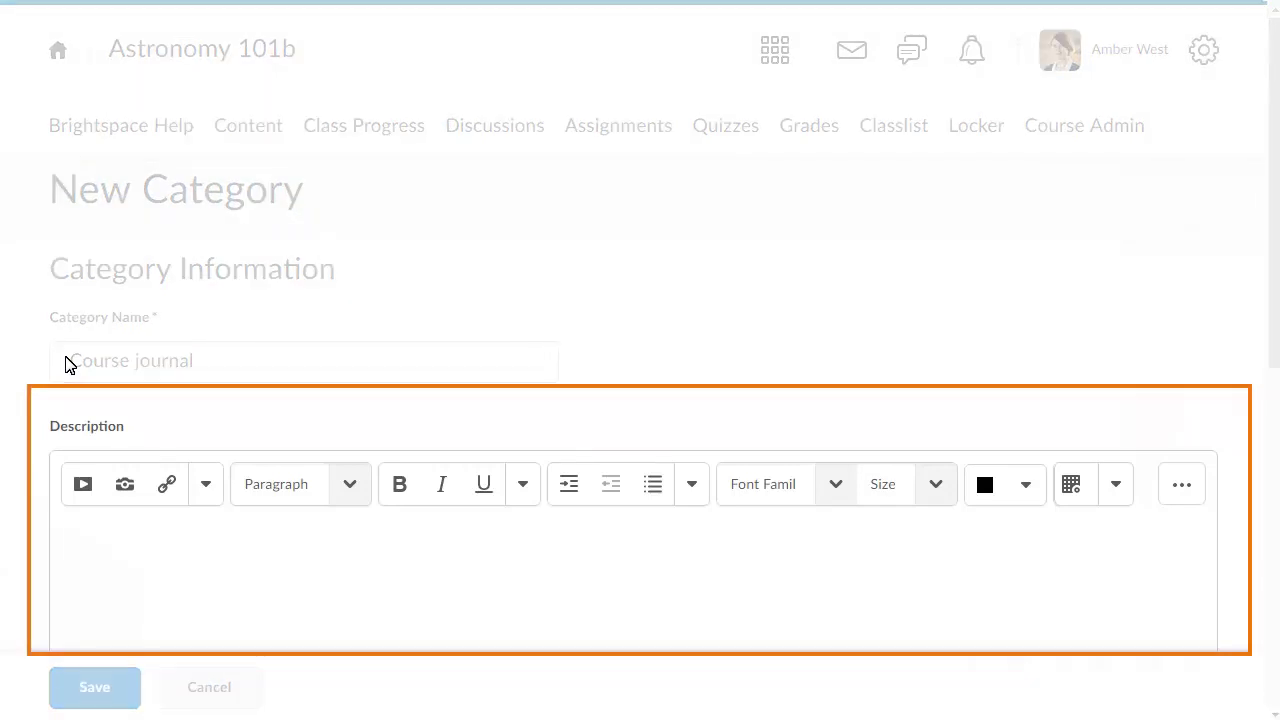
left_click(69, 523)
type("Provide learners with a space for private journaling, which can be graded per entry or graded over time.")
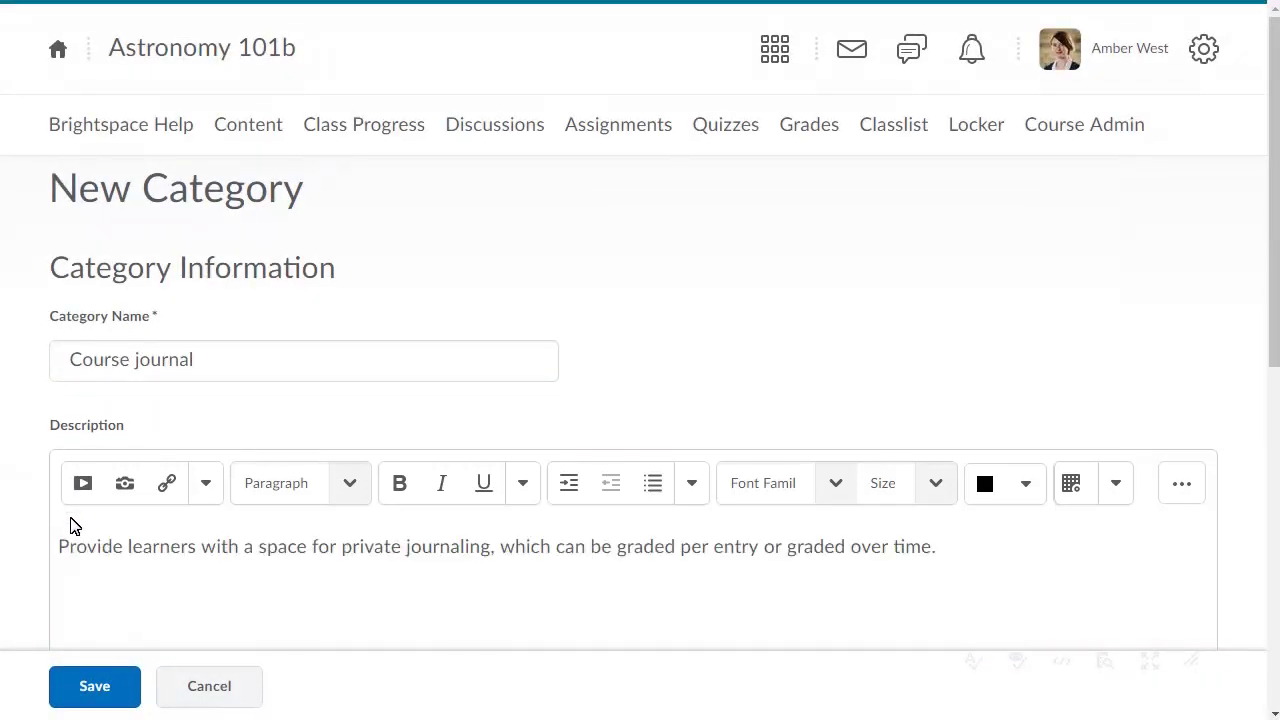
scroll(1273, 555, "down", 10)
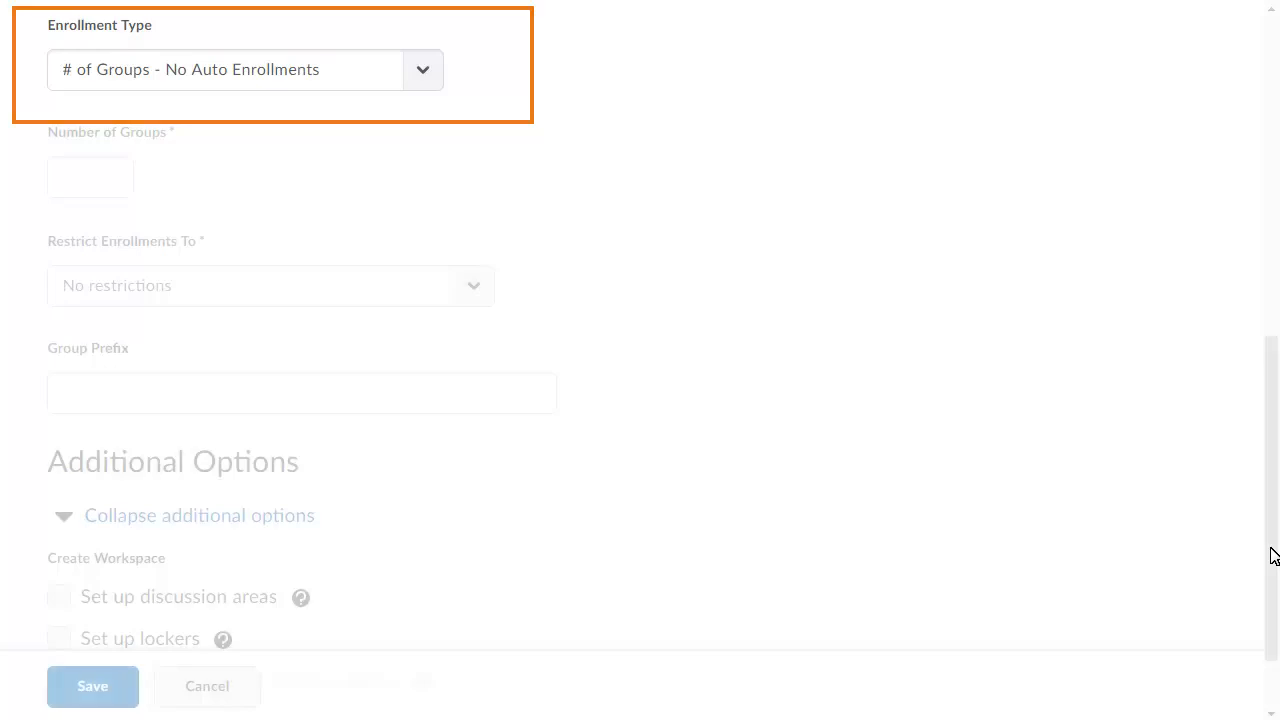
- Set enrollment to single user, member-specific groups, enable discussion areas, and save
left_click(421, 75)
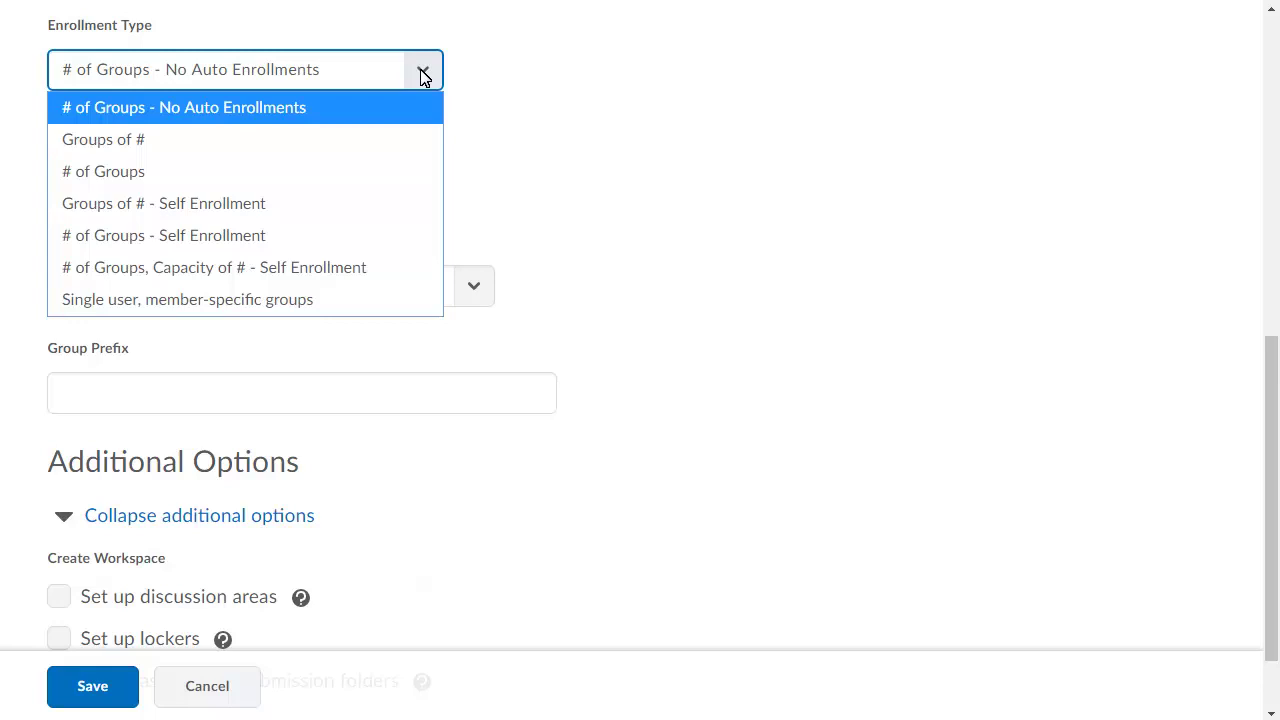
left_click(82, 300)
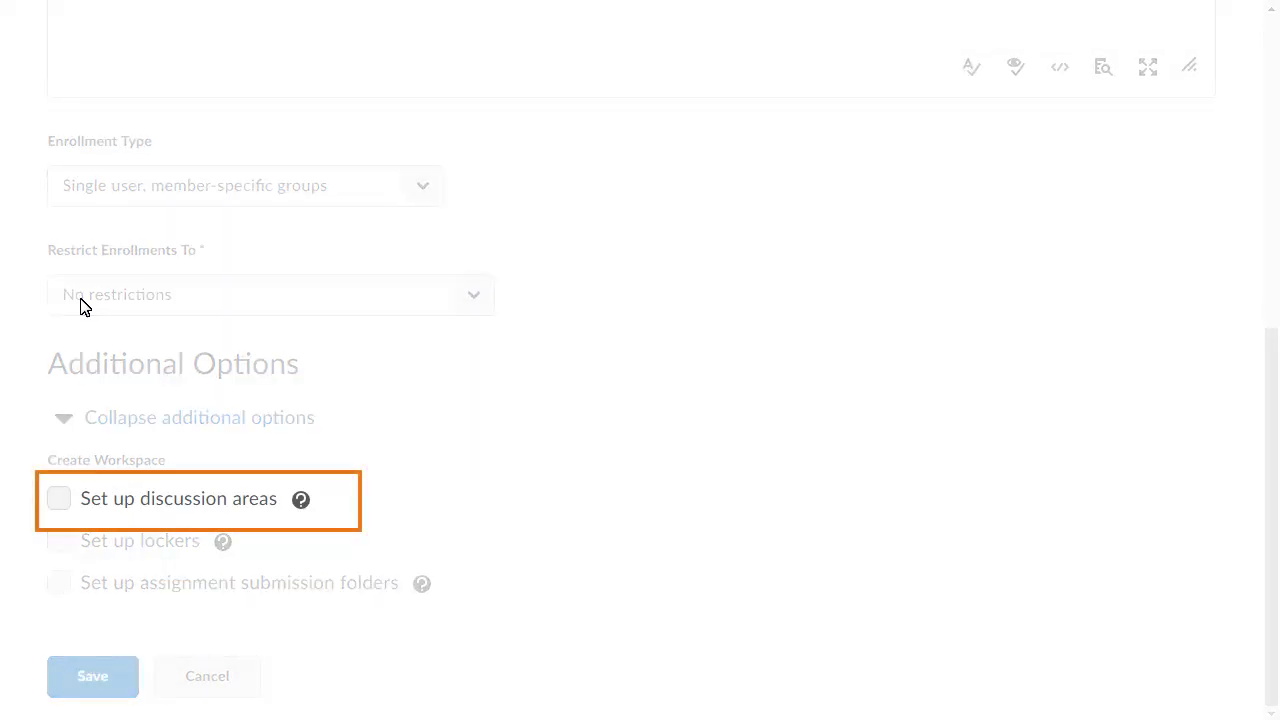
left_click(59, 500)
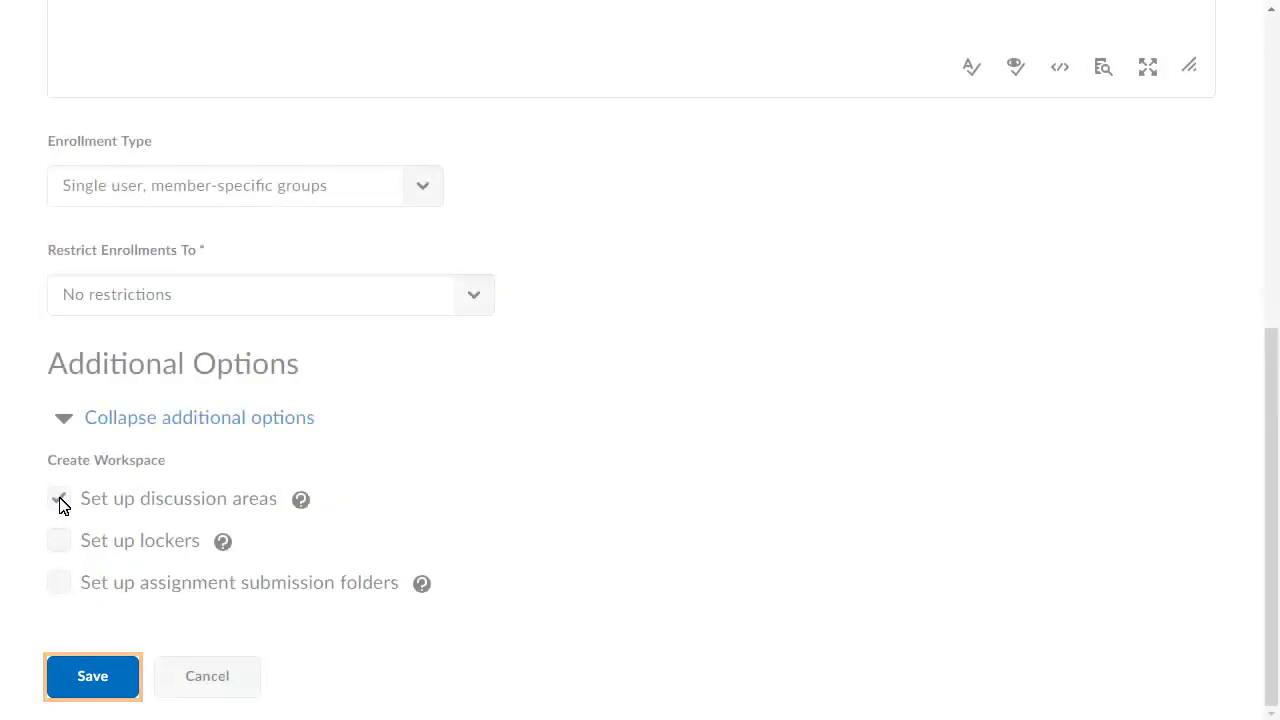
left_click(87, 675)
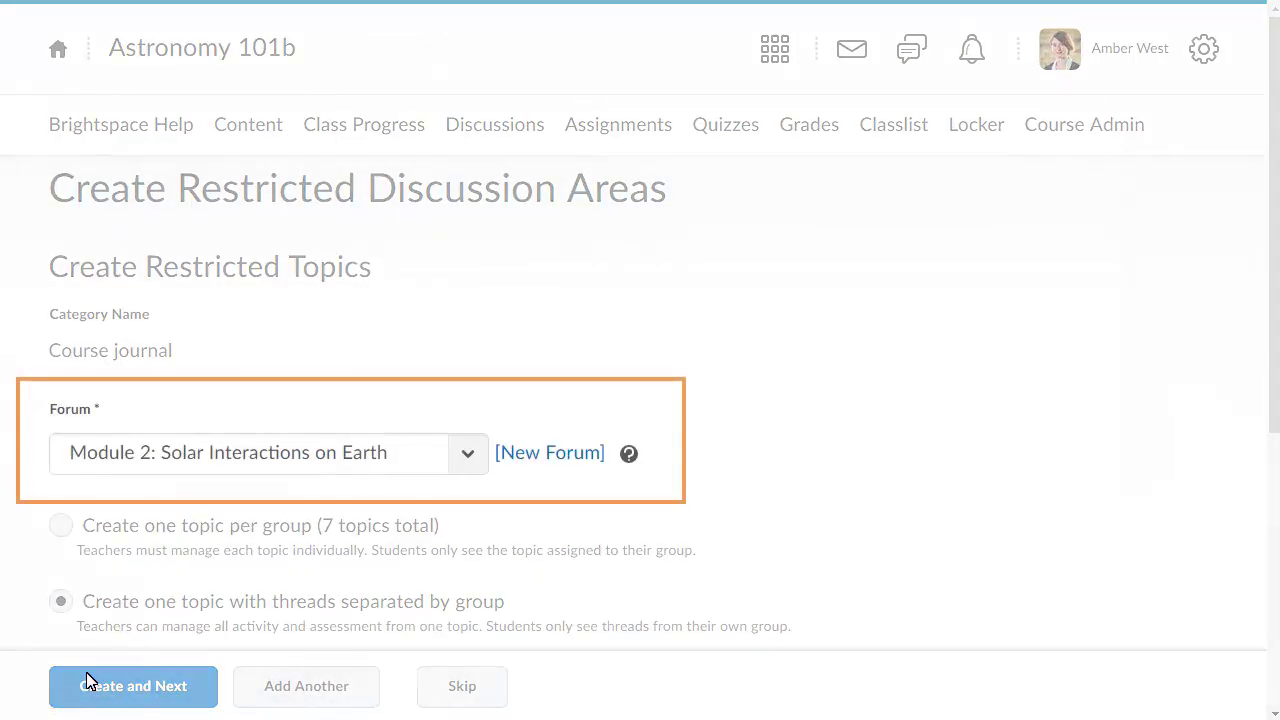
- Place one topic with threads separated by group in the General Astronomy 101 Discussion Board
left_click(468, 457)
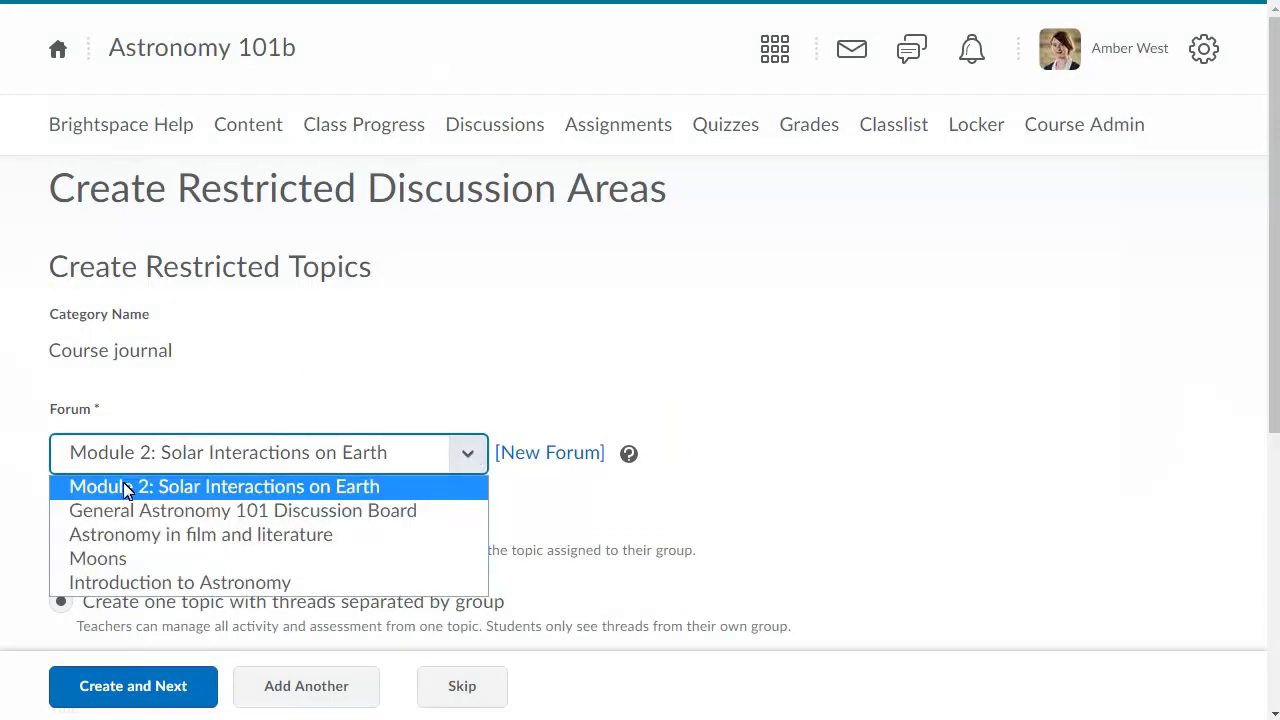
left_click(97, 513)
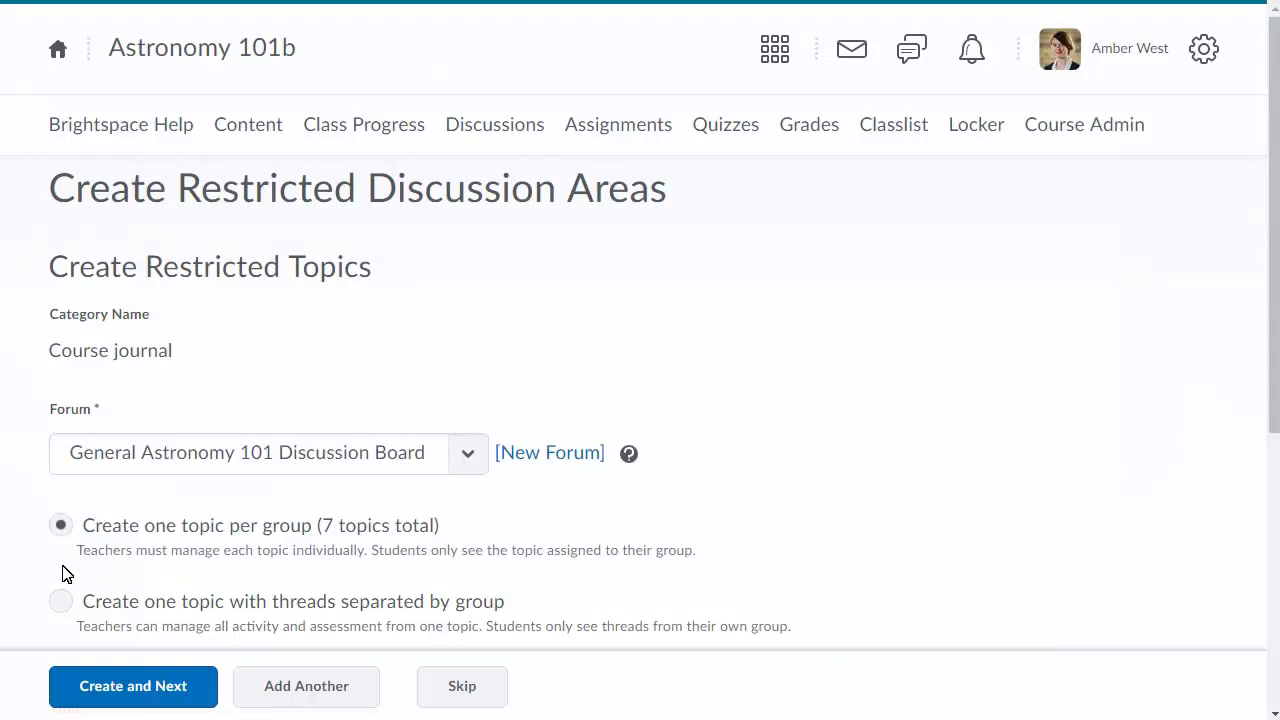
left_click(61, 601)
scroll(1266, 660, "down", 5)
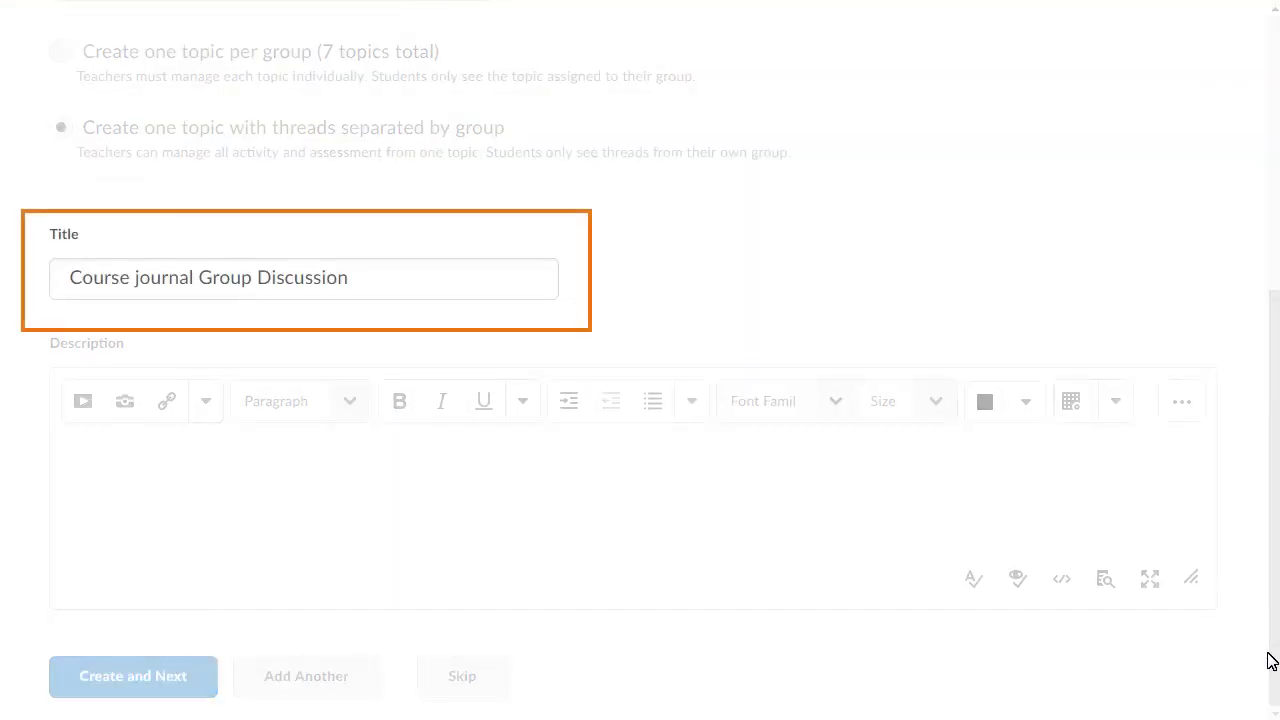
- Title the topic 'Course journal', describe it as a private journaling space, and create it
left_click(72, 290)
key("ctrl+BackSpace")
key("ctrl+BackSpace")
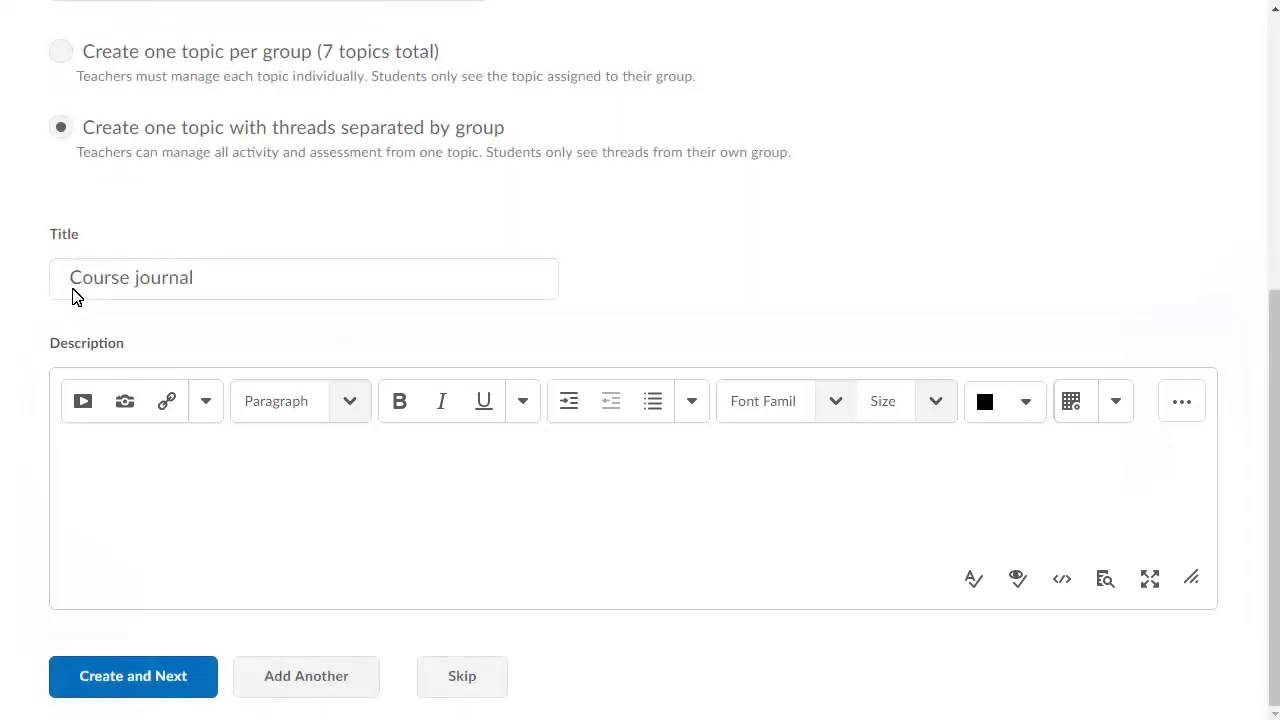
left_click(78, 443)
type("Provide learners with a space for private journaling.")
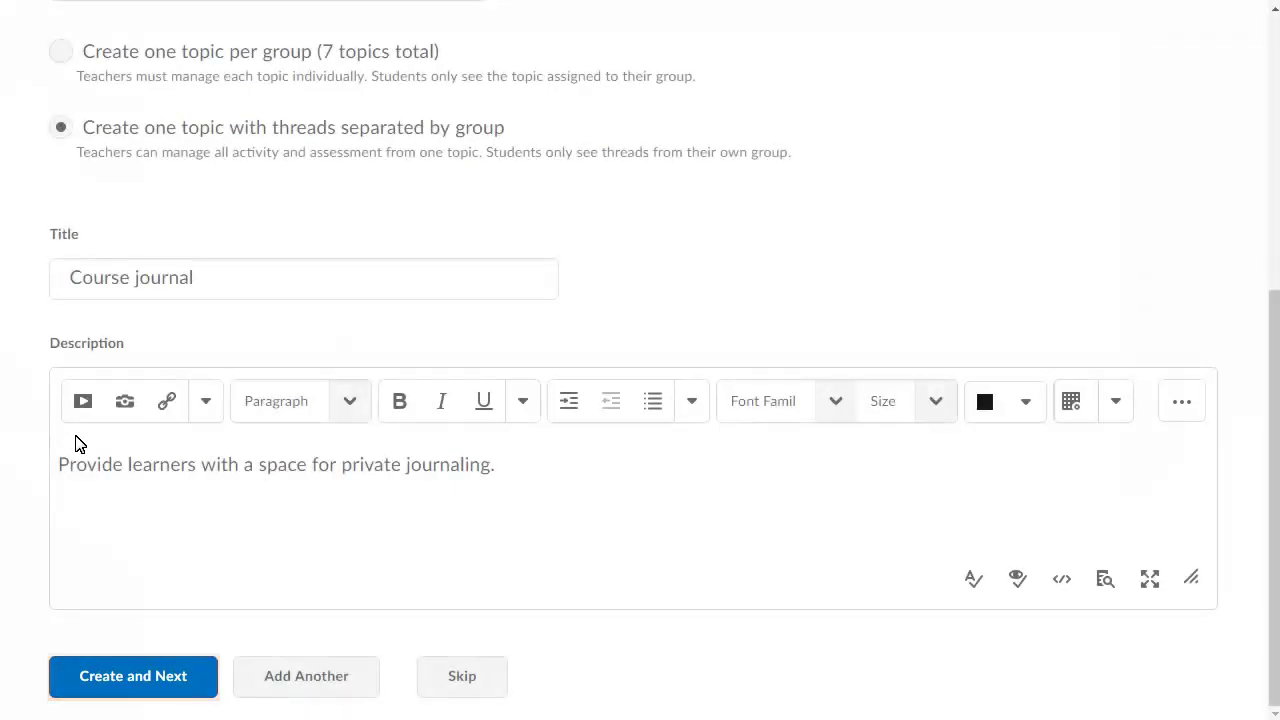
left_click(106, 679)
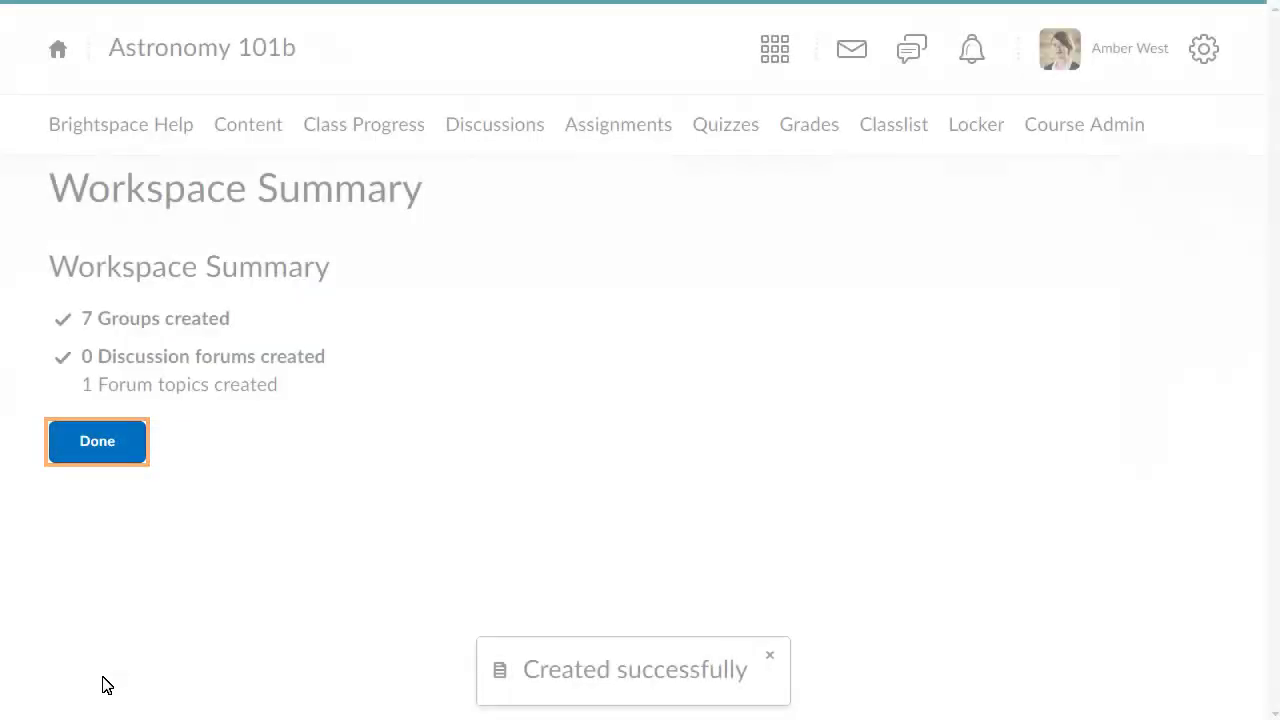
- Finish the workspace setup, save the Course journal category, and go to Discussions
left_click(87, 440)
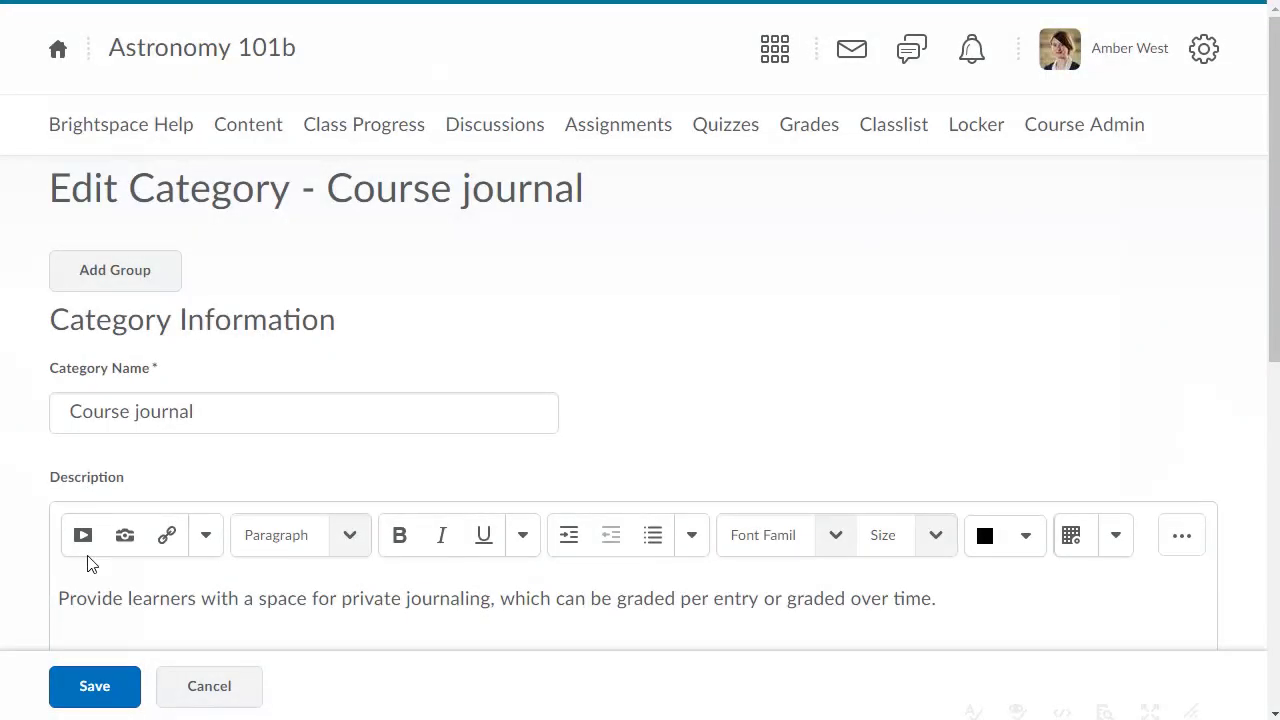
left_click(90, 688)
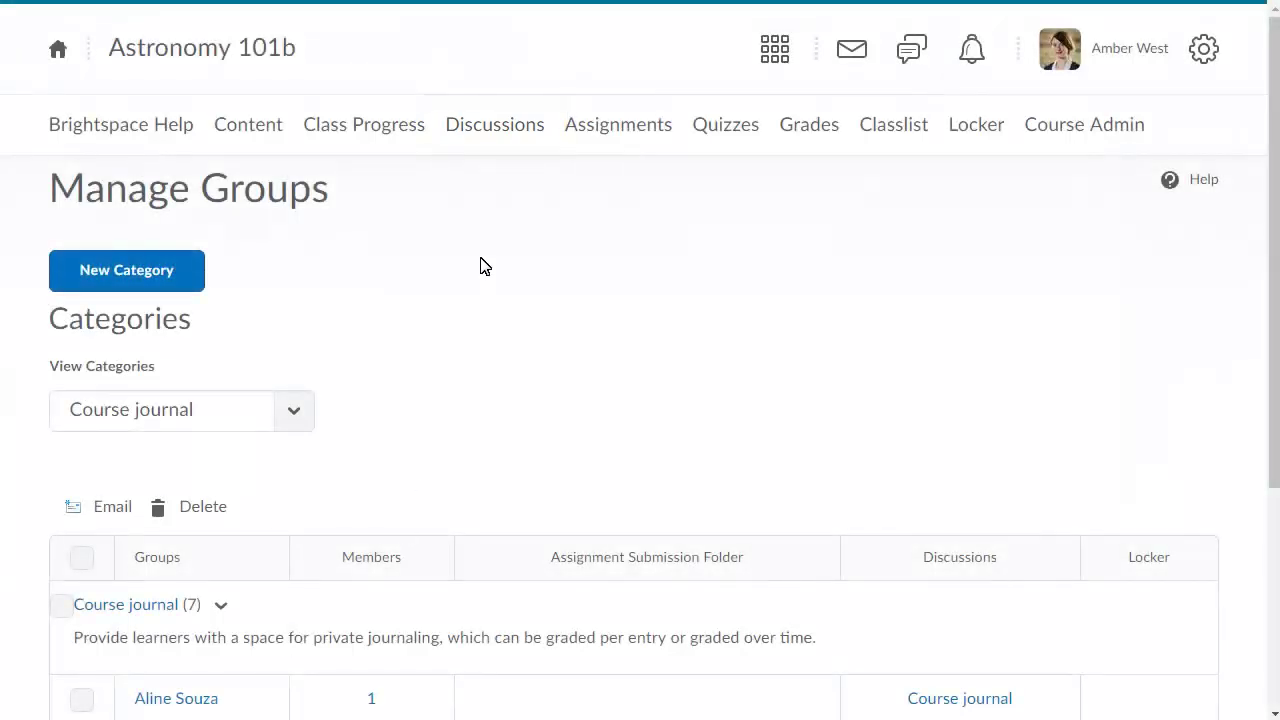
left_click(489, 129)
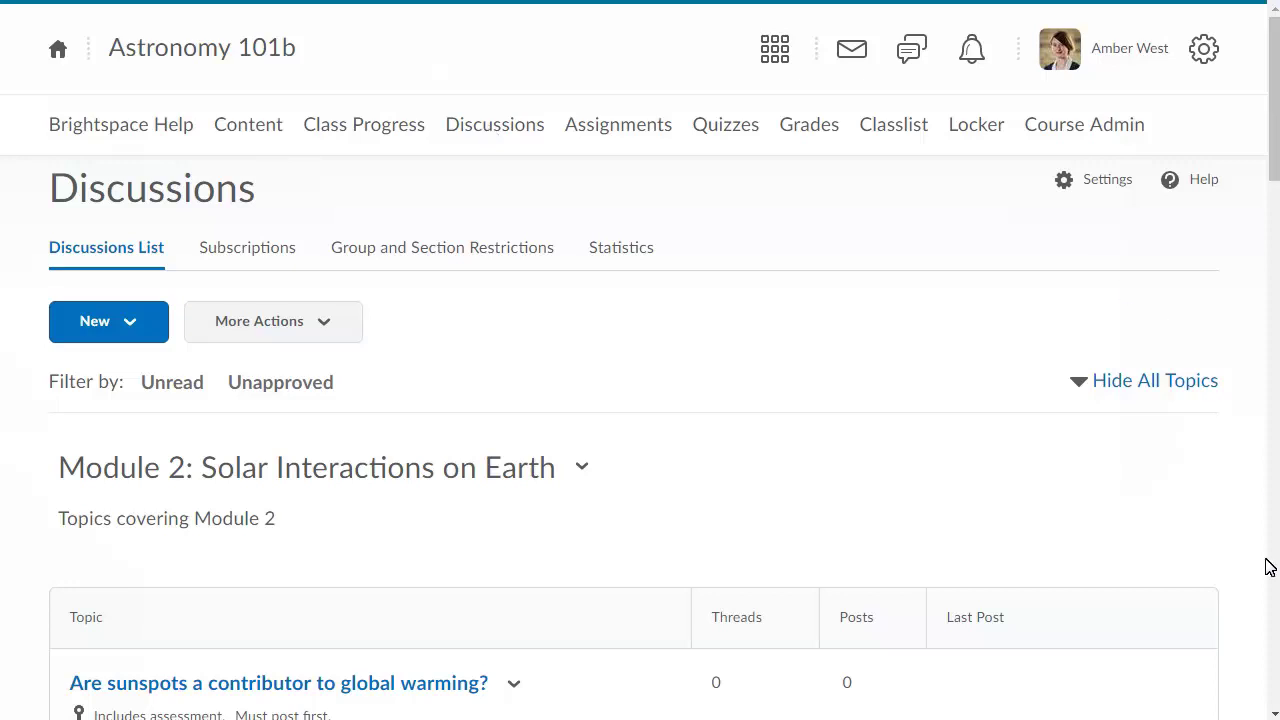
- Open the Course journal topic's Edit Topic page from its actions menu
scroll(1271, 626, "down", 8)
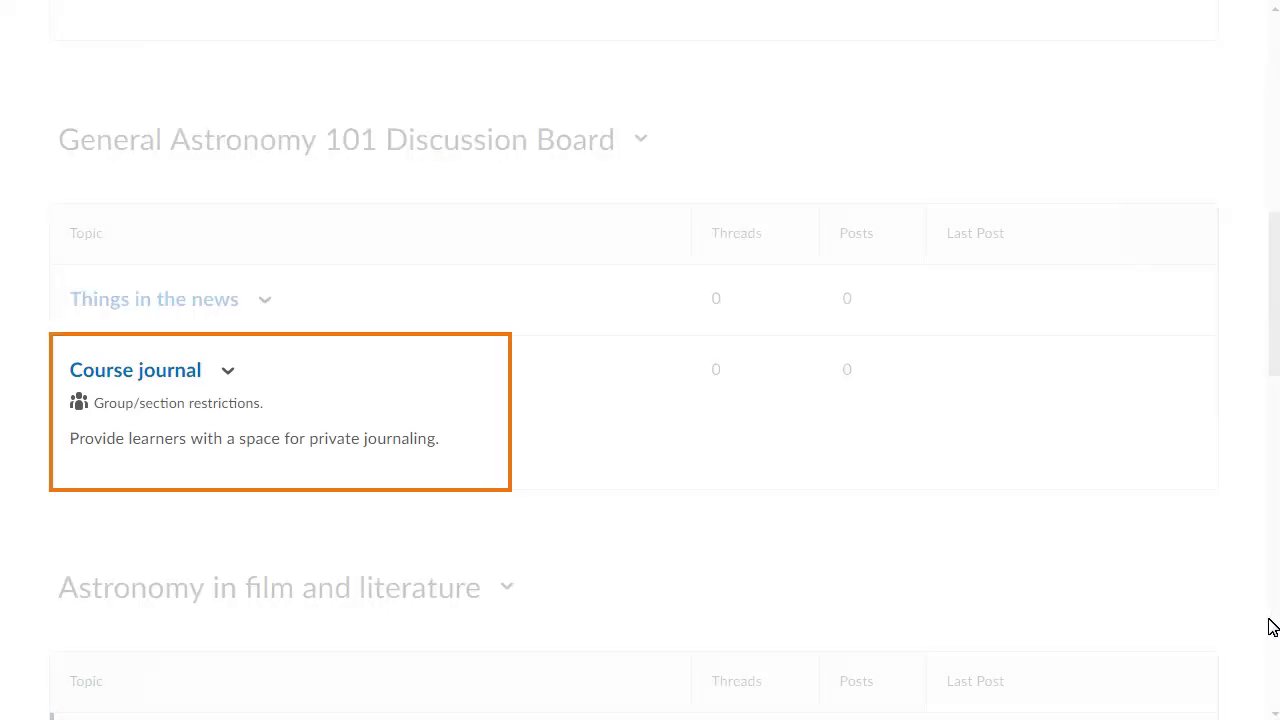
left_click(228, 373)
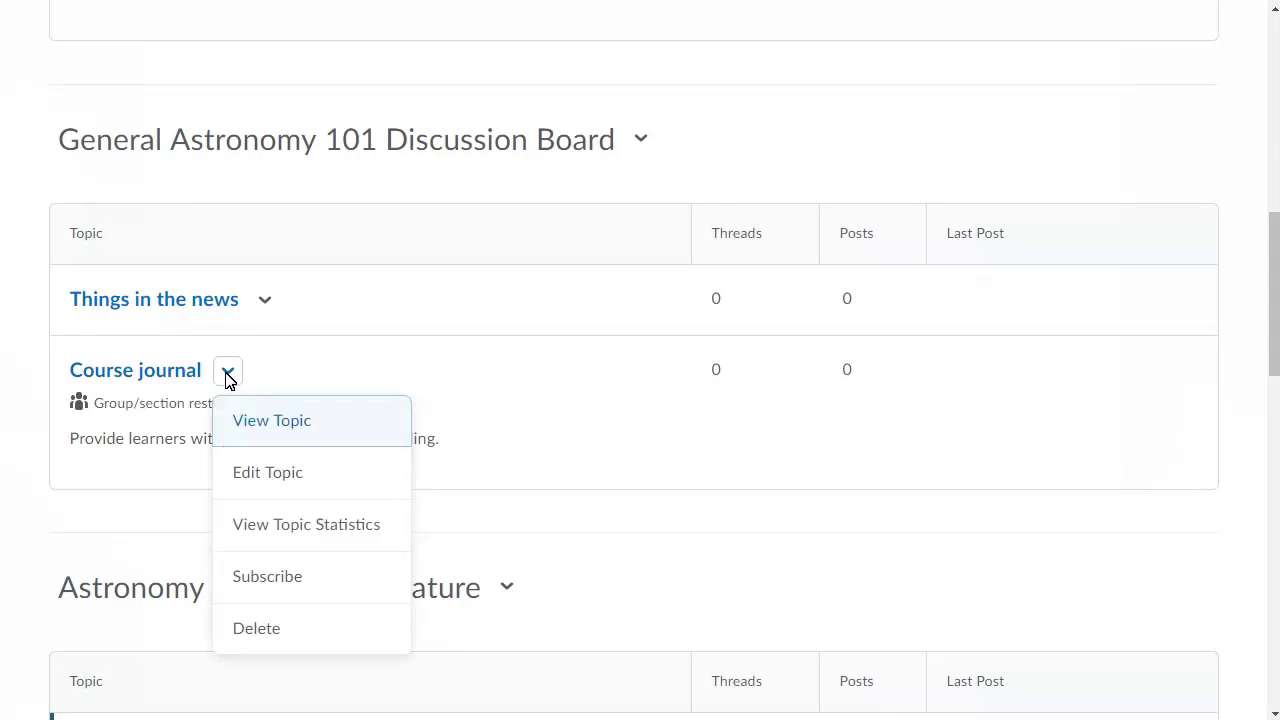
left_click(268, 476)
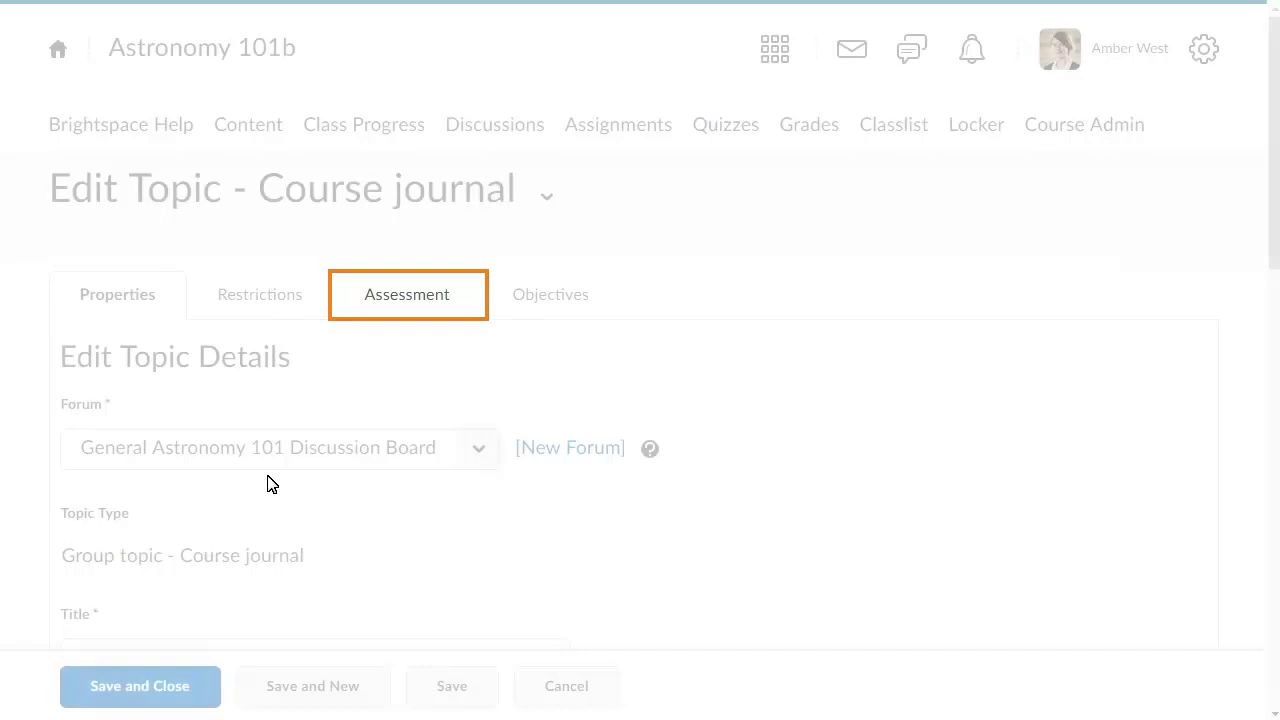
- Grade the topic under the Course journal grade item, scored out of 10
left_click(380, 300)
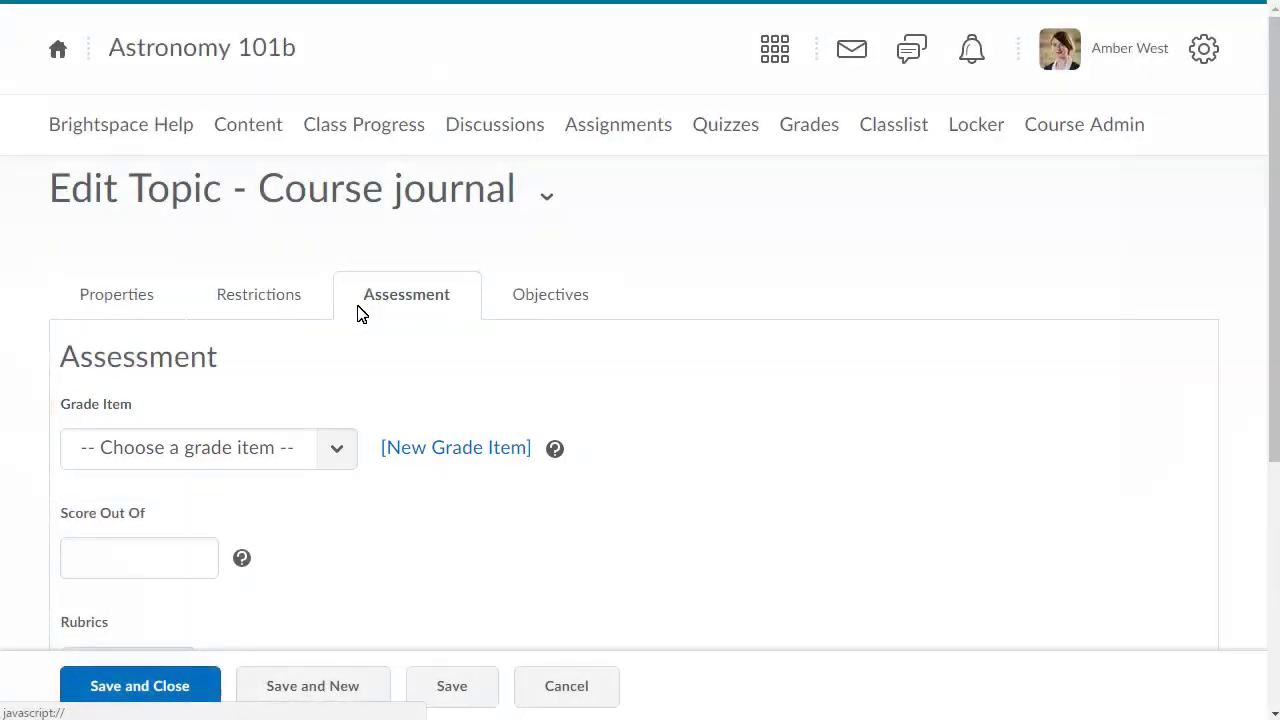
left_click(338, 452)
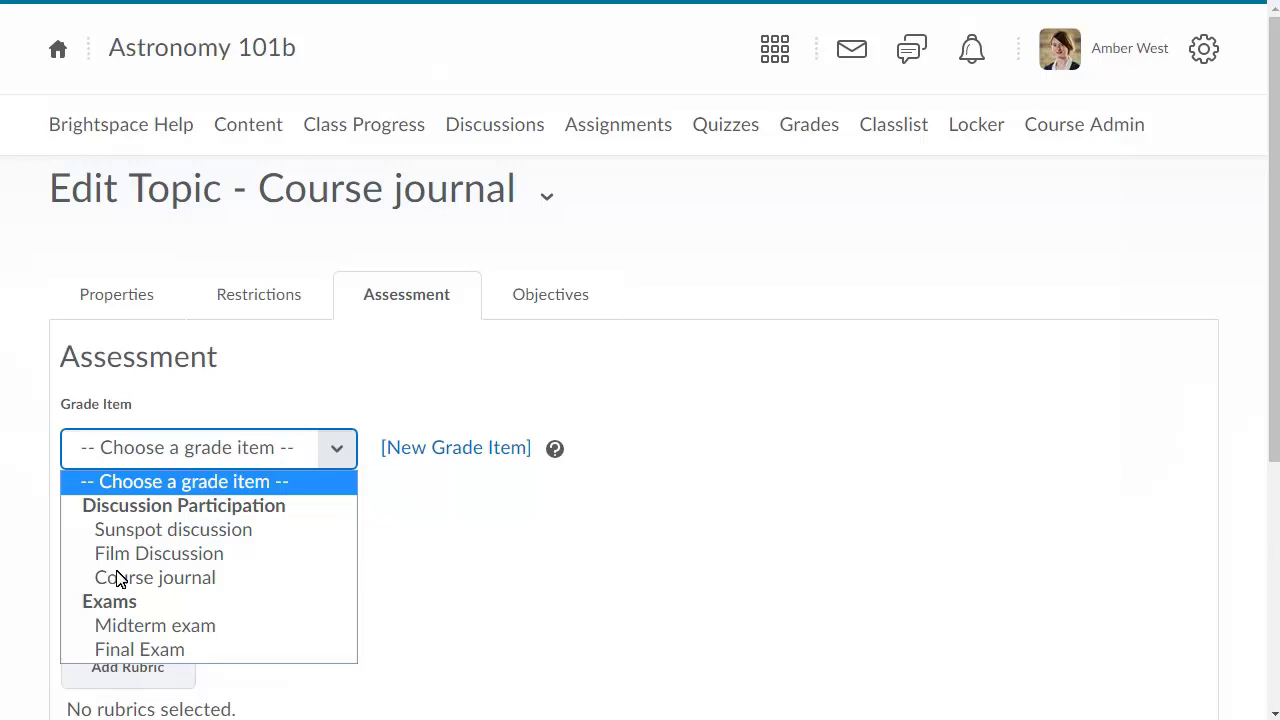
left_click(118, 578)
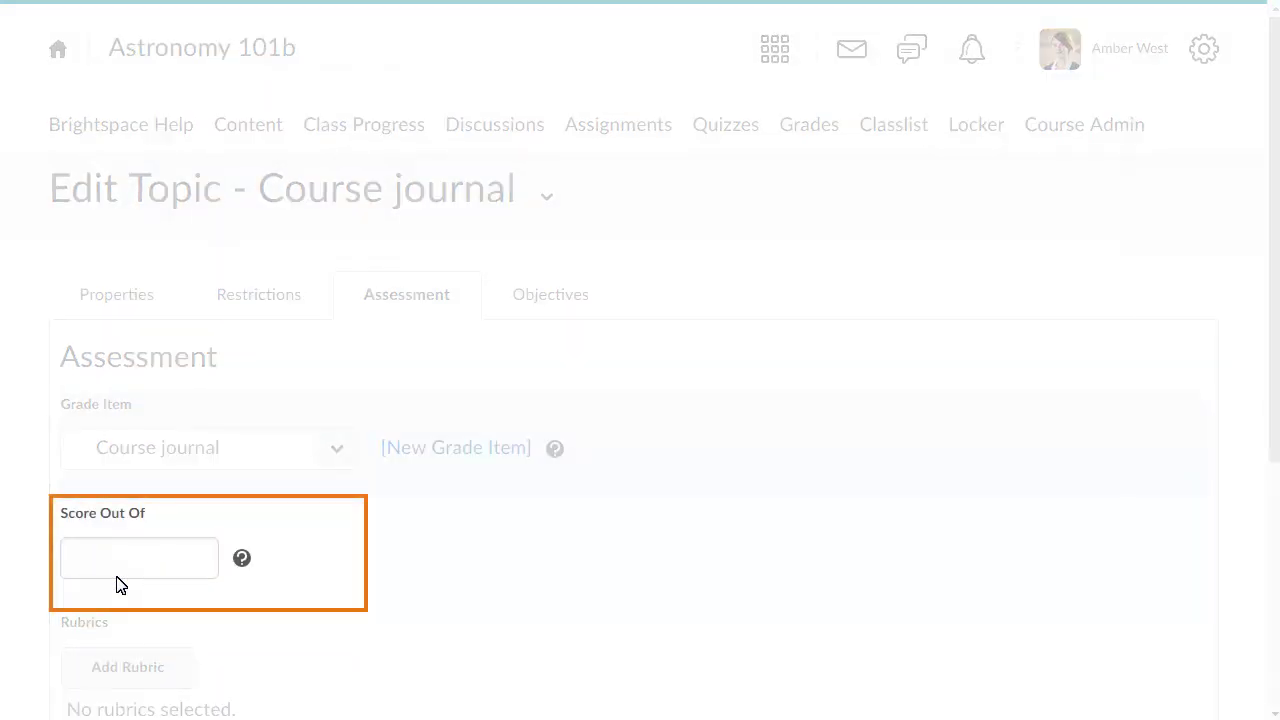
left_click(72, 555)
type("10")
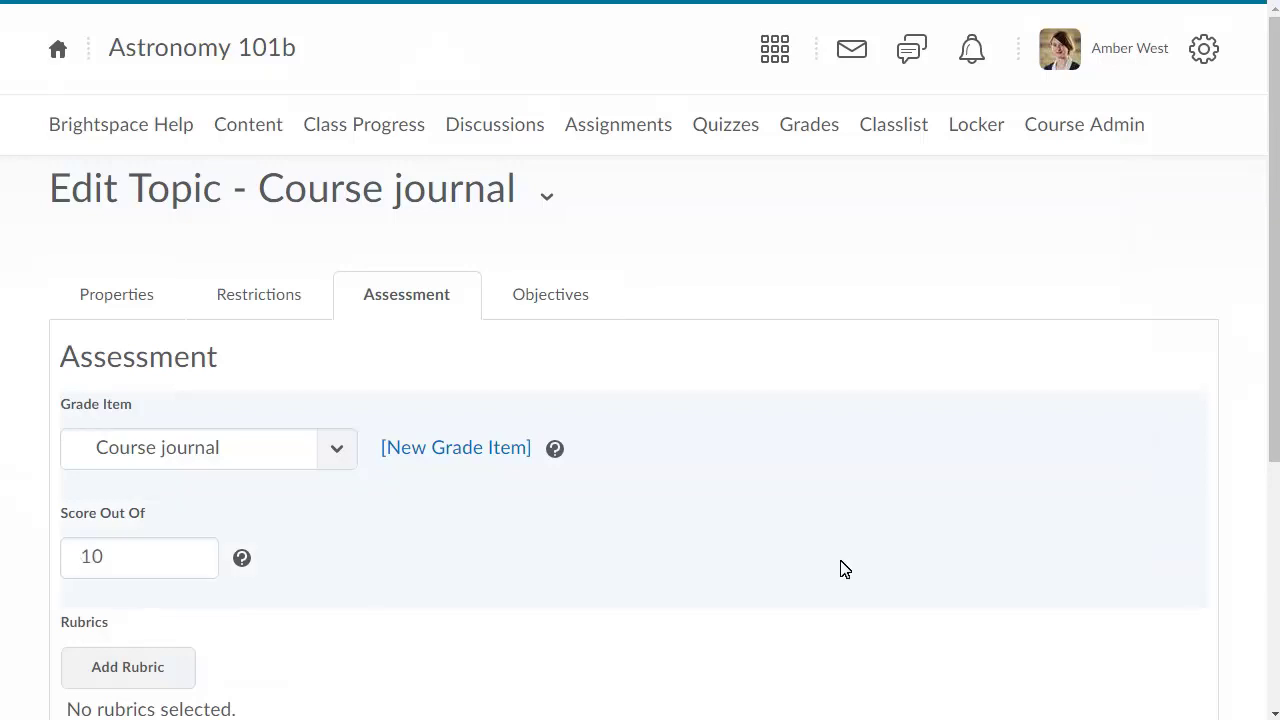
left_click(1273, 625)
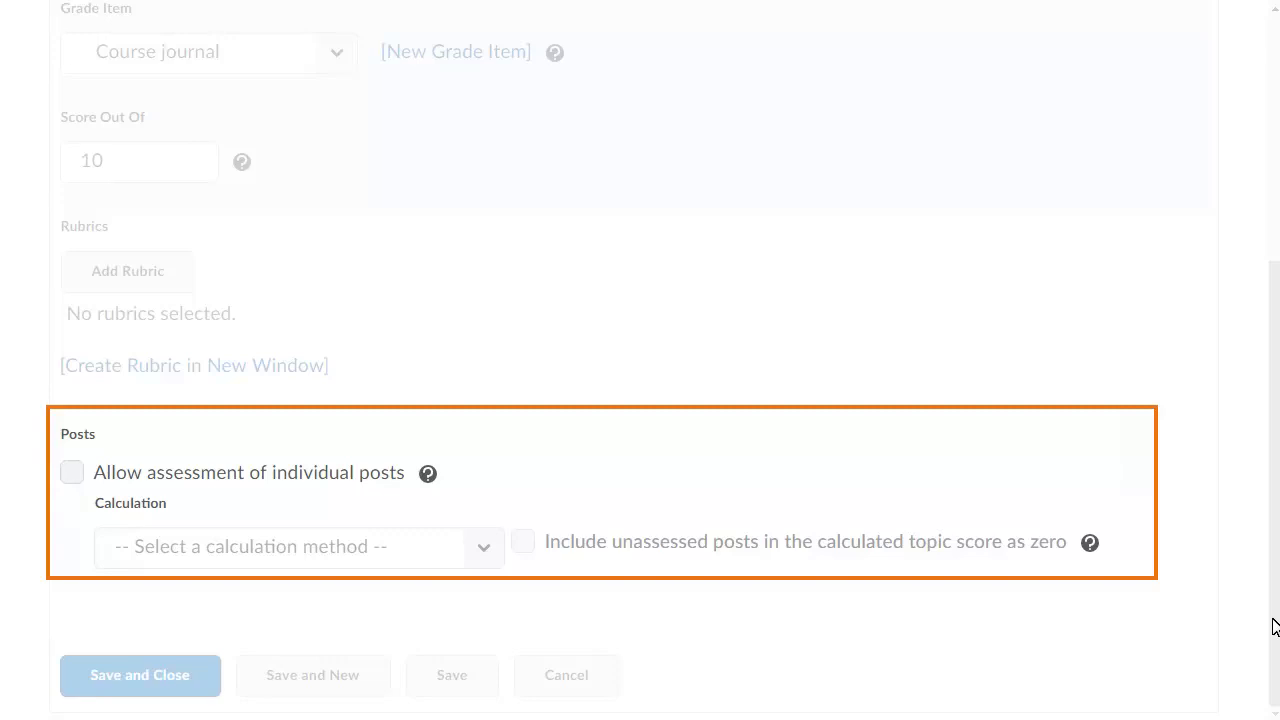
- Allow individual post assessment, calculating the topic score as the average post score
left_click(72, 474)
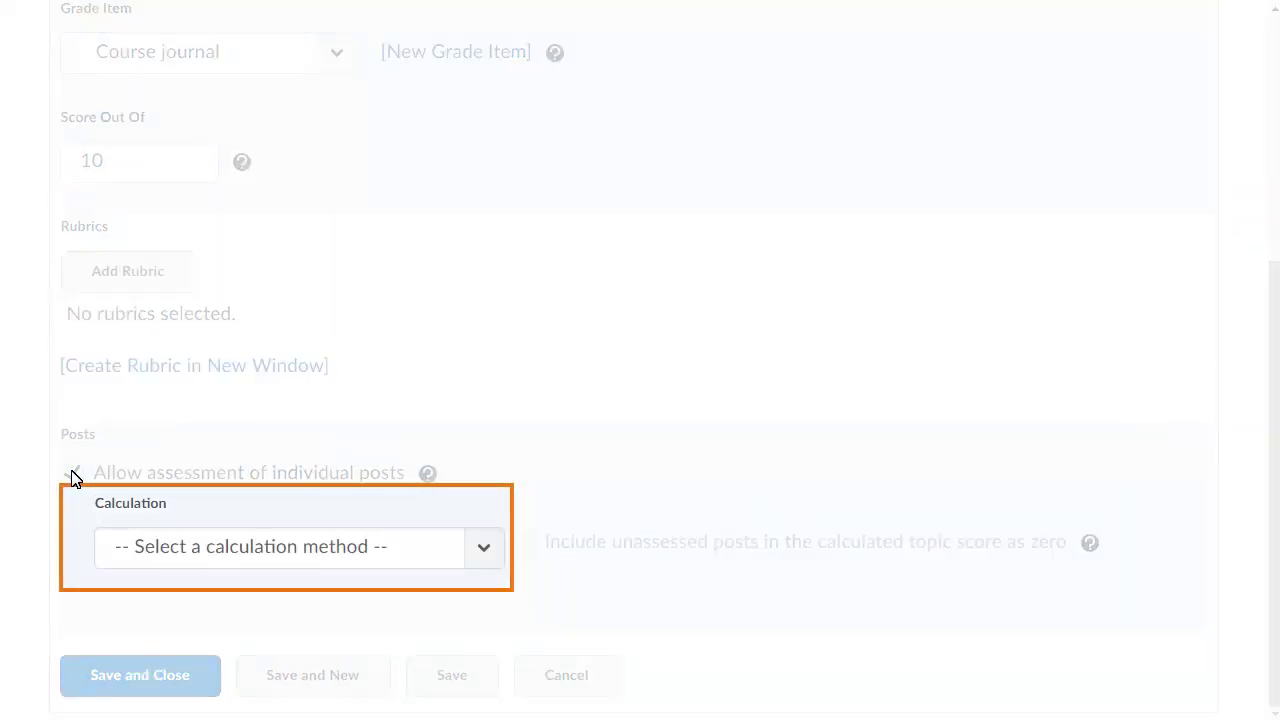
left_click(483, 551)
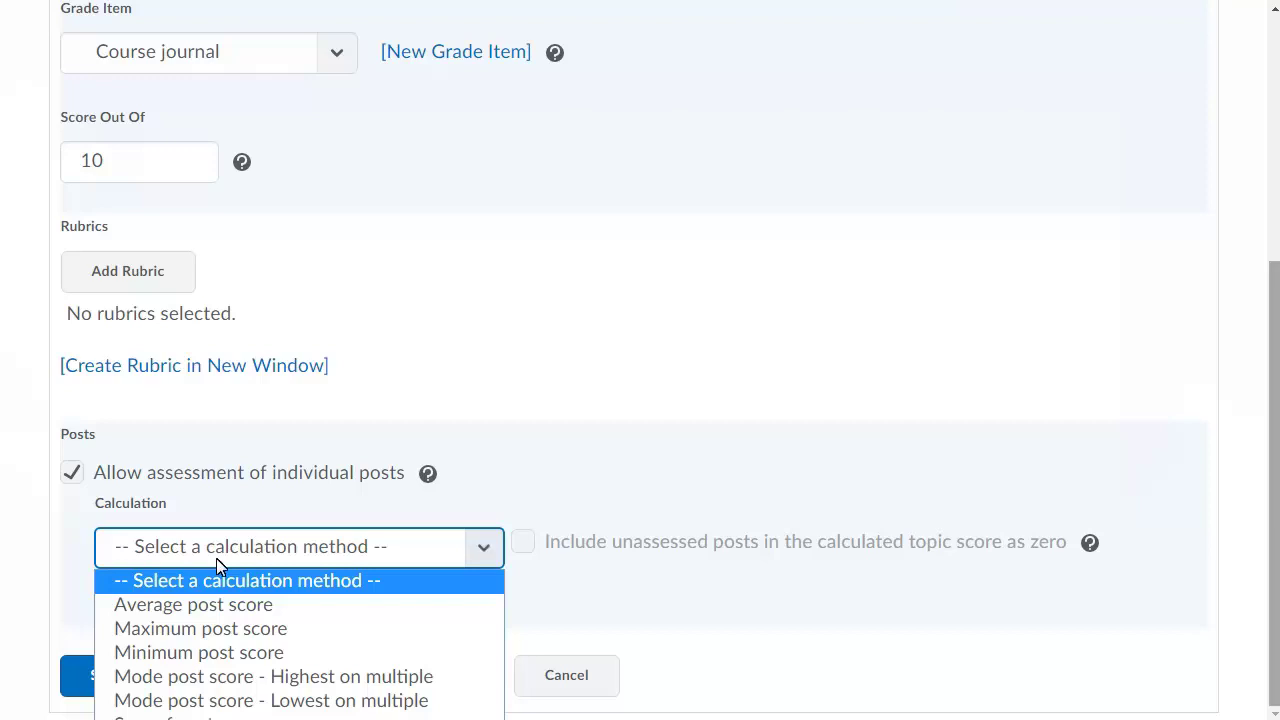
left_click(124, 605)
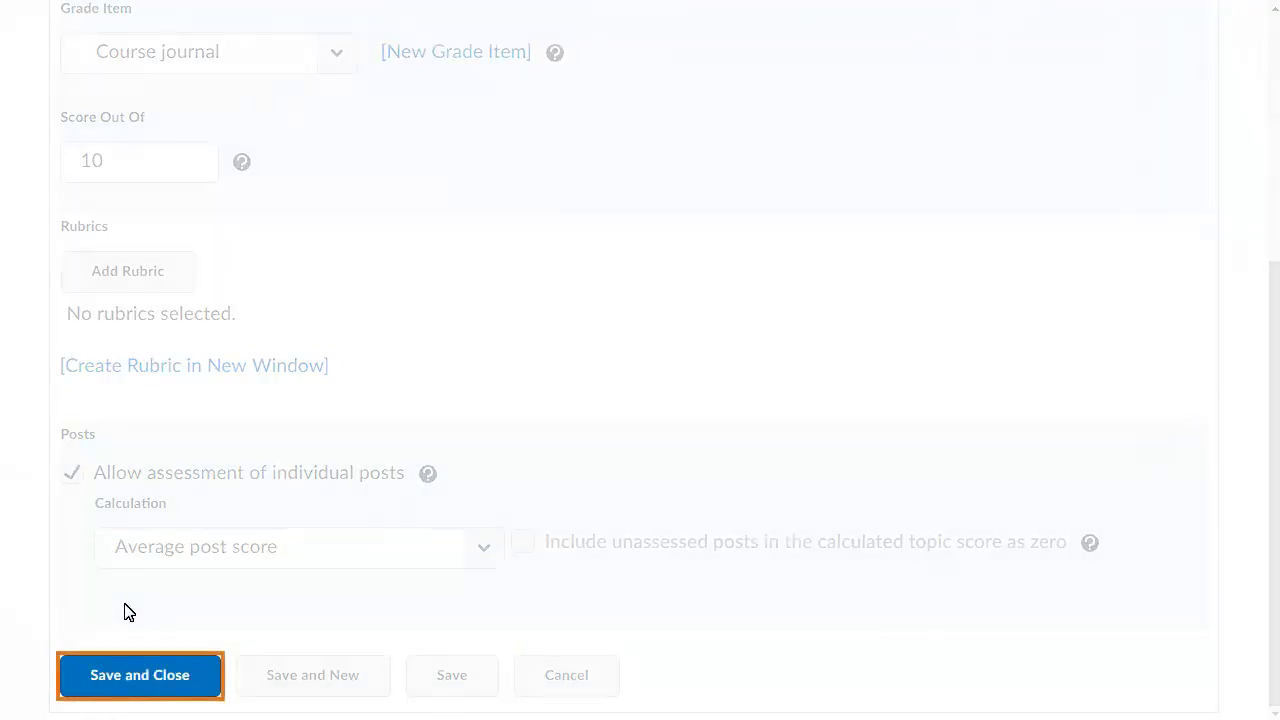